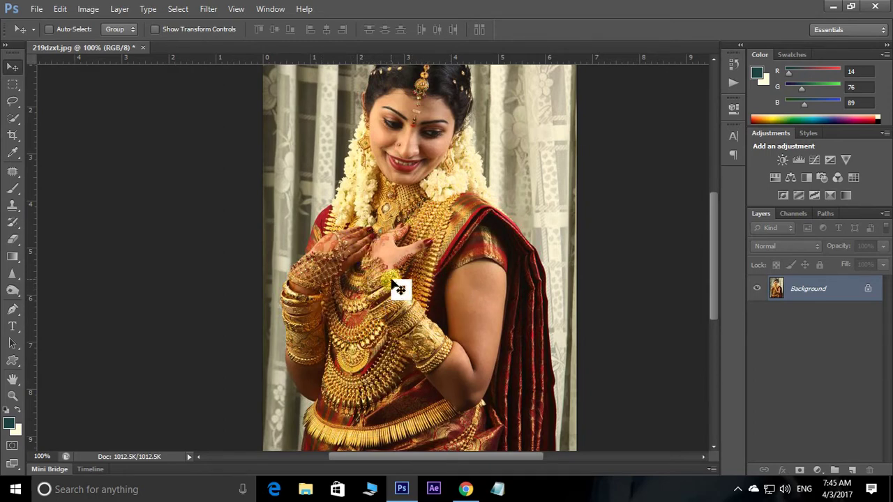
- Switch from Photoshop to the YouTube tutorial in Chrome
click(466, 490)
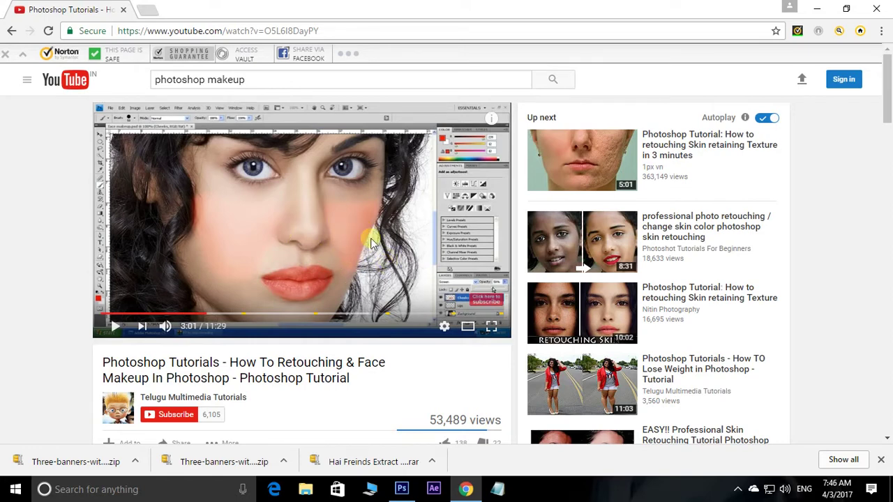
mouse_move(486, 300)
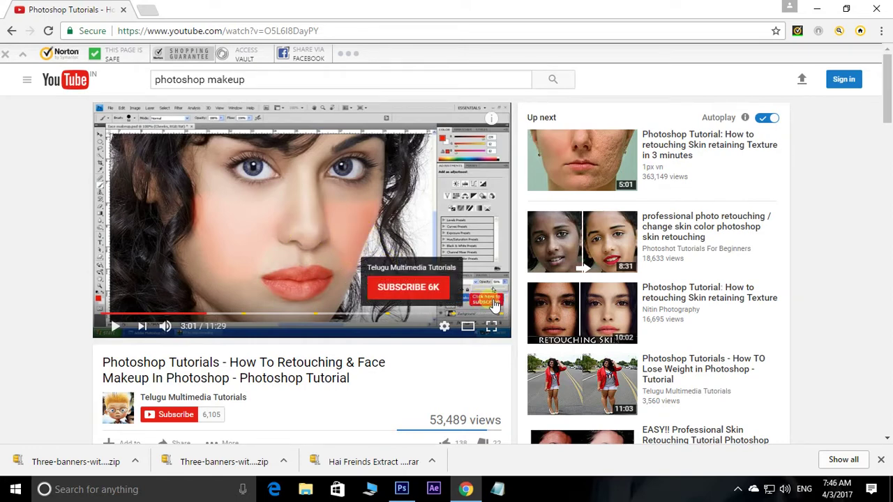
- Open the Telugu Multimedia Tutorials channel and scroll through its uploaded videos
scroll(493, 303, down, 2)
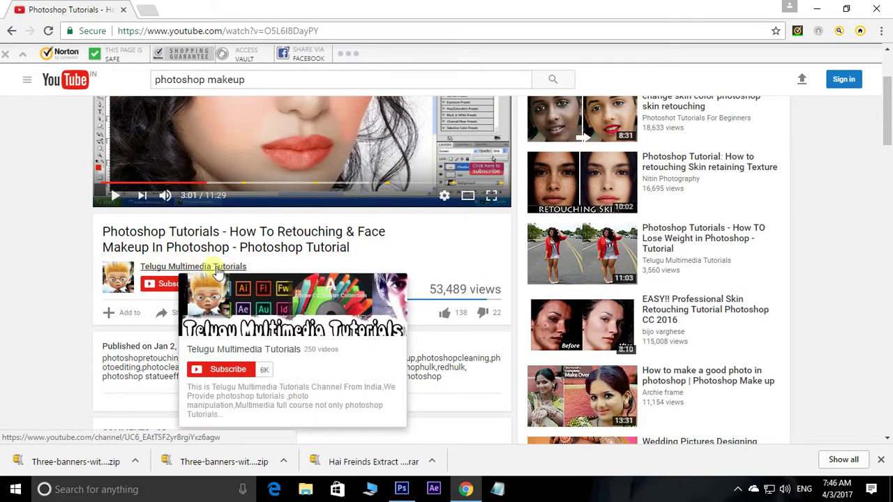
click(172, 270)
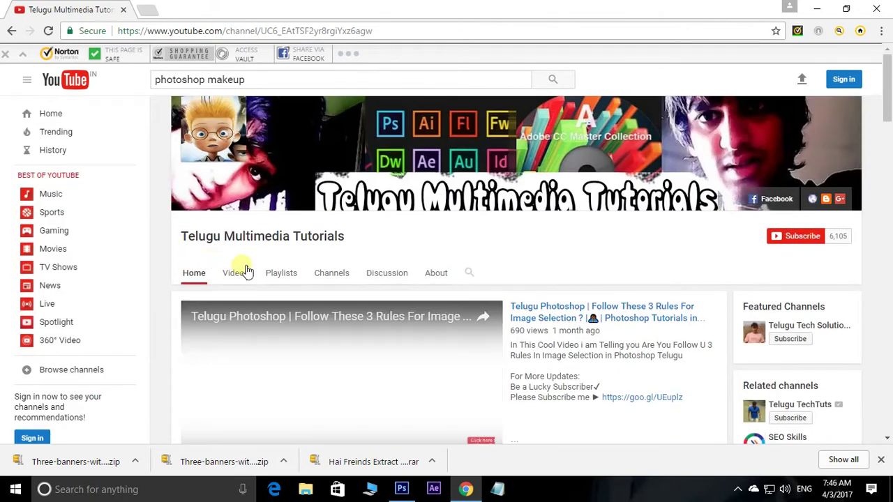
click(243, 277)
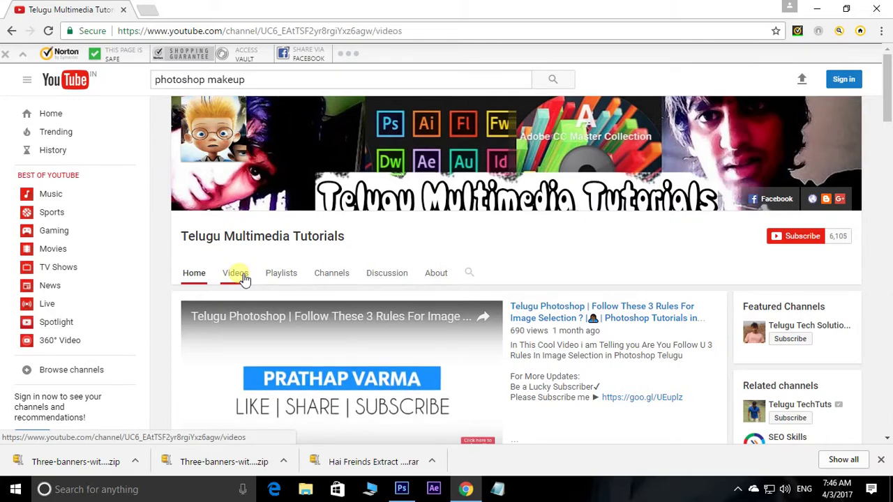
scroll(441, 275, down, 2)
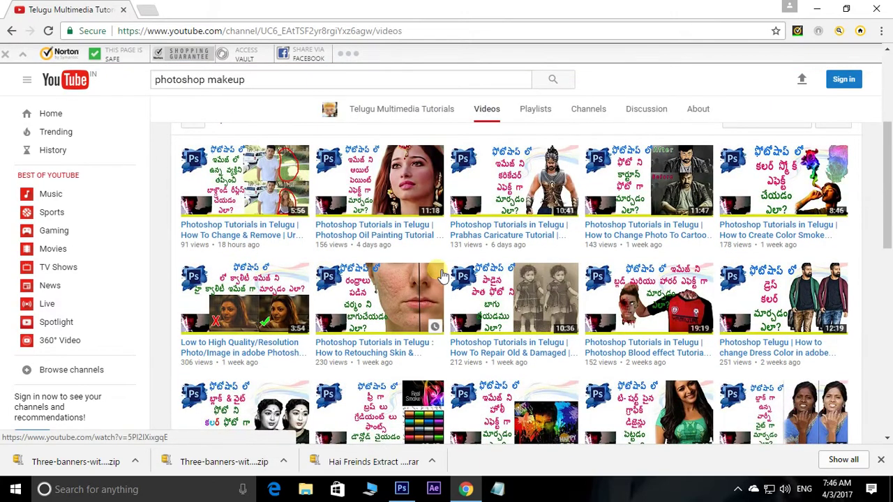
scroll(442, 276, down, 2)
scroll(461, 283, up, 3)
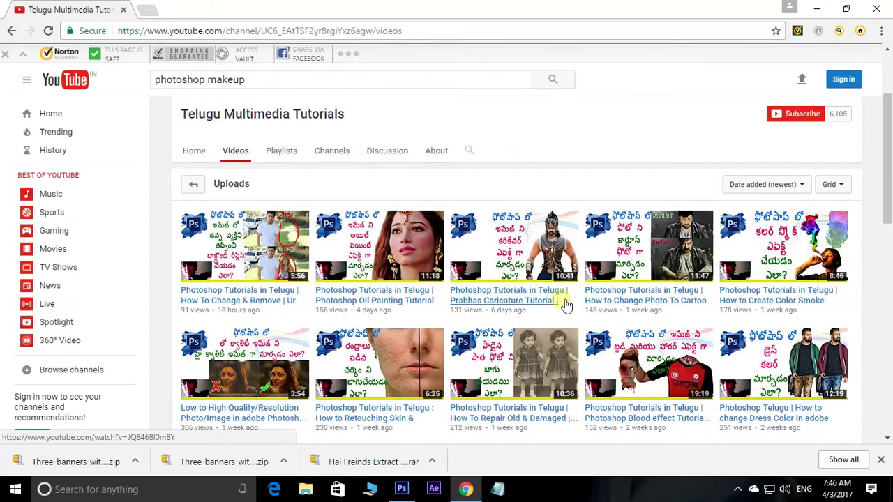
scroll(562, 296, down, 5)
scroll(562, 300, down, 4)
- Load more of the channel's videos, then return to the portrait in Photoshop
click(527, 298)
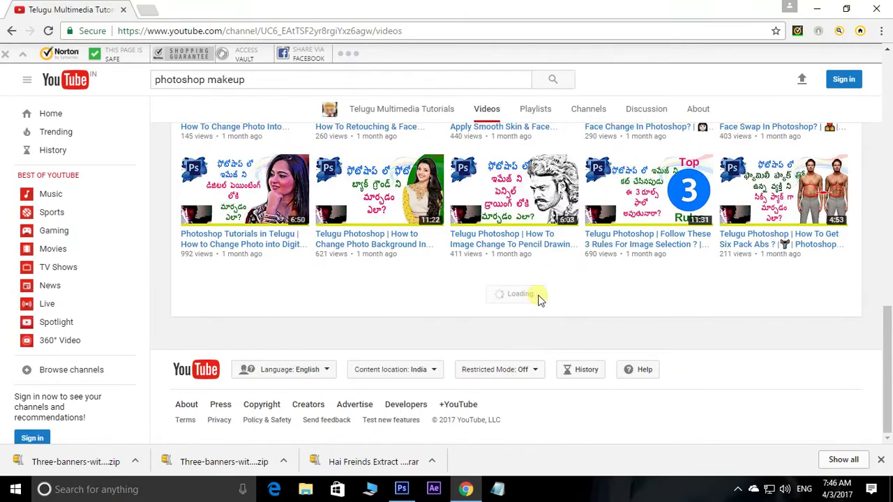
scroll(543, 299, down, 5)
scroll(543, 299, down, 3)
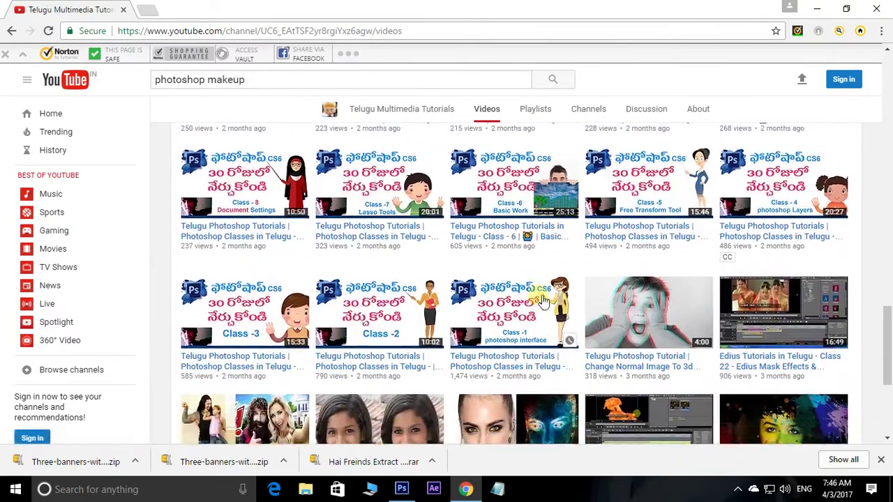
scroll(542, 298, up, 10)
scroll(542, 299, up, 5)
scroll(614, 279, up, 3)
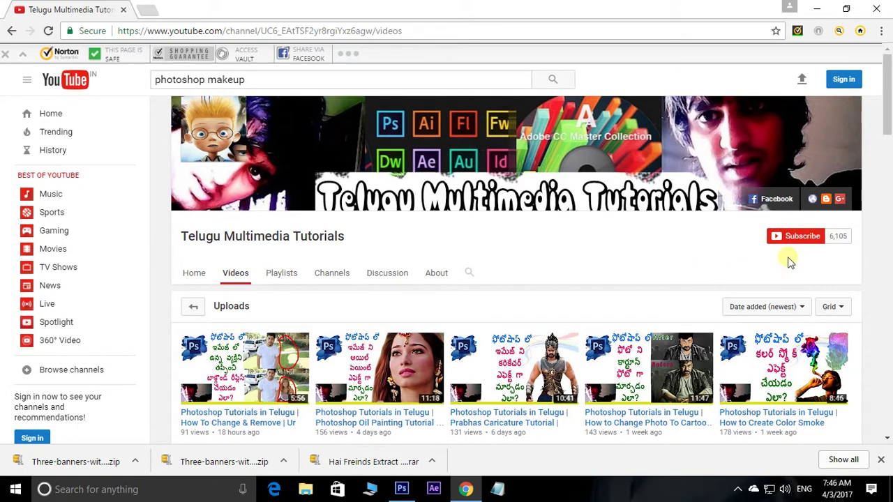
click(402, 489)
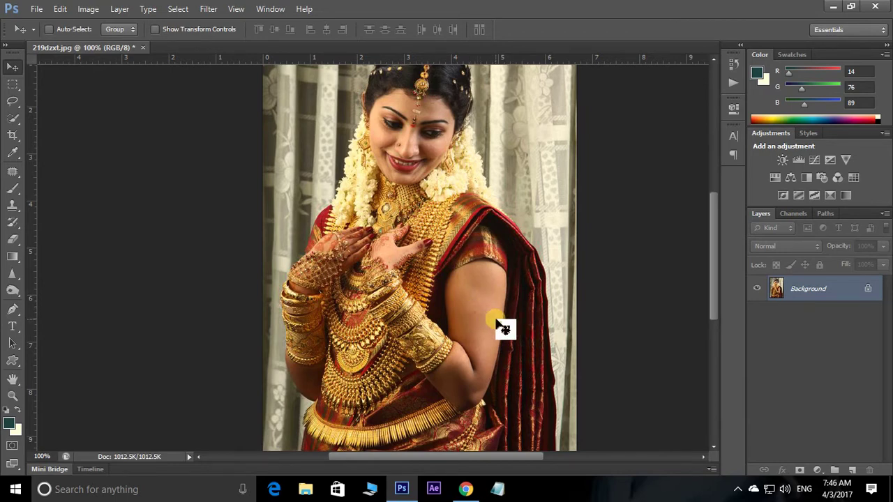
- Duplicate the Background onto Layer 1 with Ctrl+J and show the Image adjustments list
key(ctrl+j)
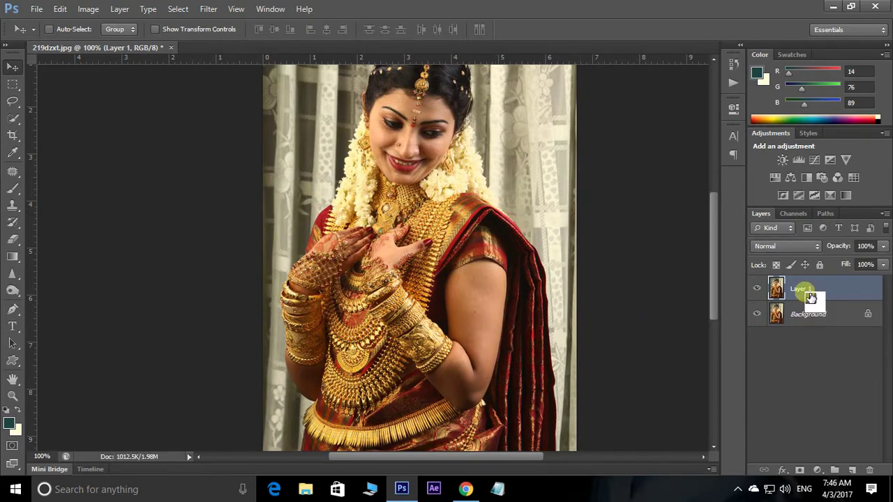
click(469, 268)
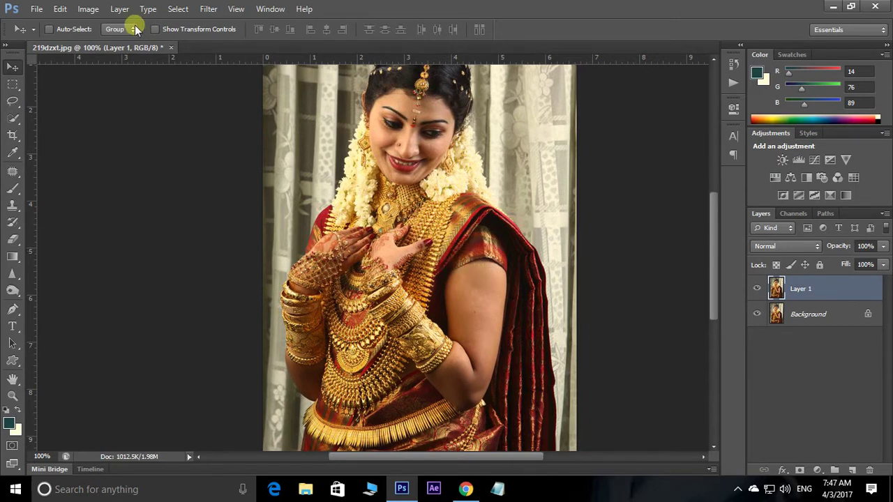
click(88, 9)
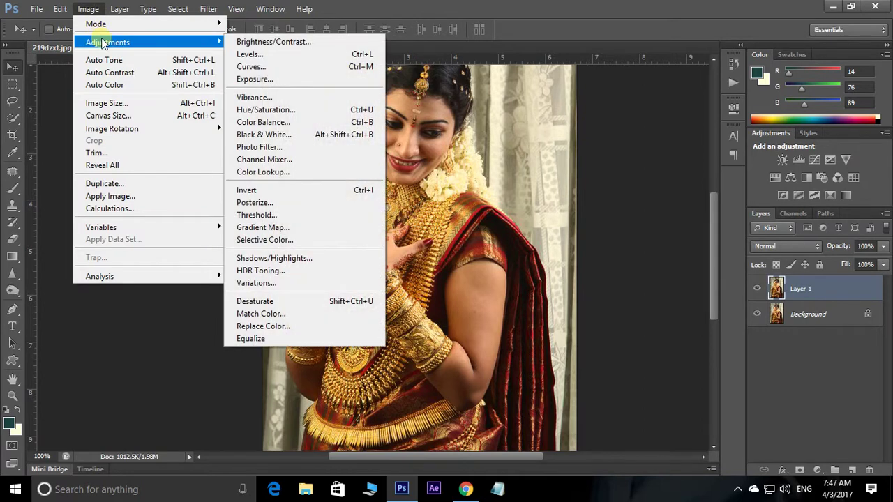
mouse_move(107, 42)
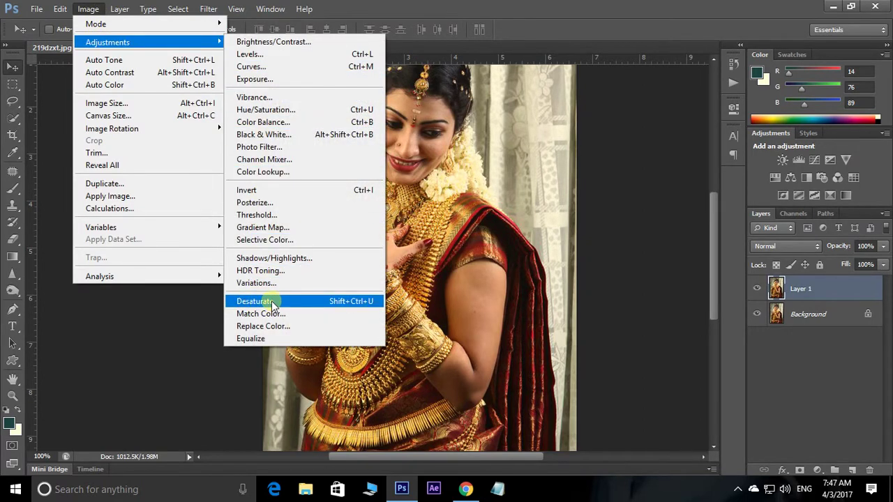
- Desaturate Layer 1 to black and white and attach a white layer mask
click(271, 305)
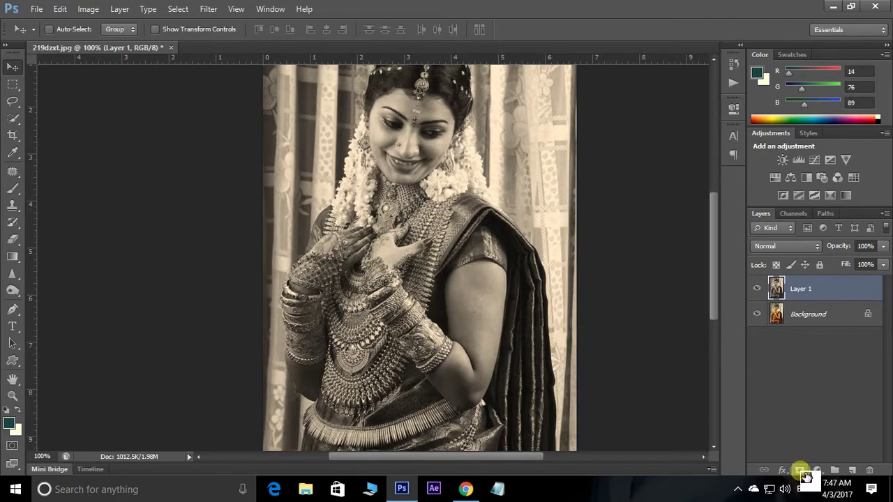
click(806, 476)
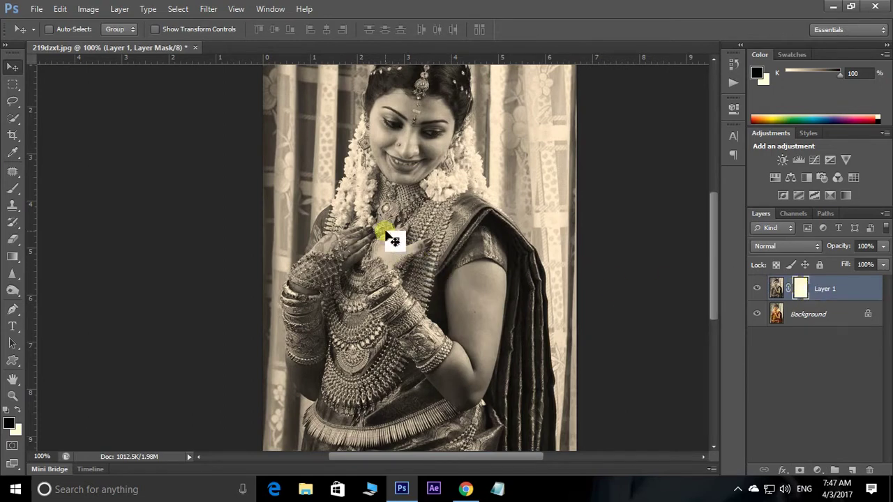
- Select the Brush Tool with a soft round 25 px brush at 0% hardness
key(b)
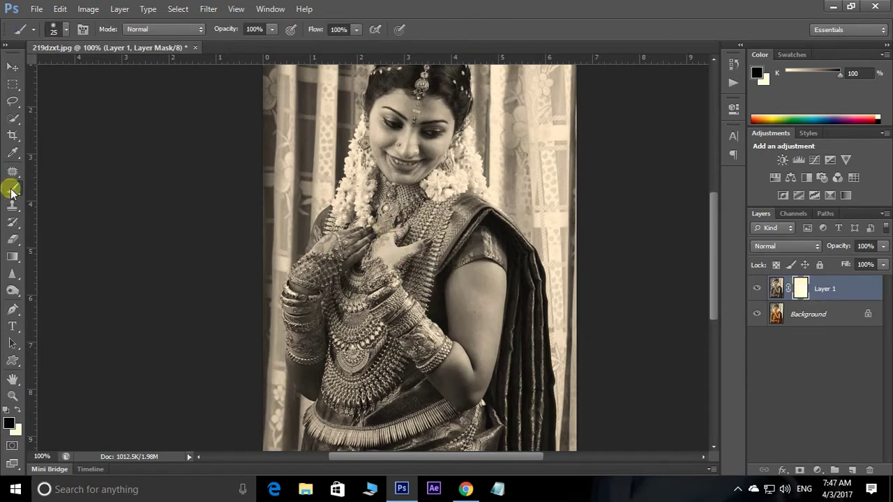
right_click(11, 189)
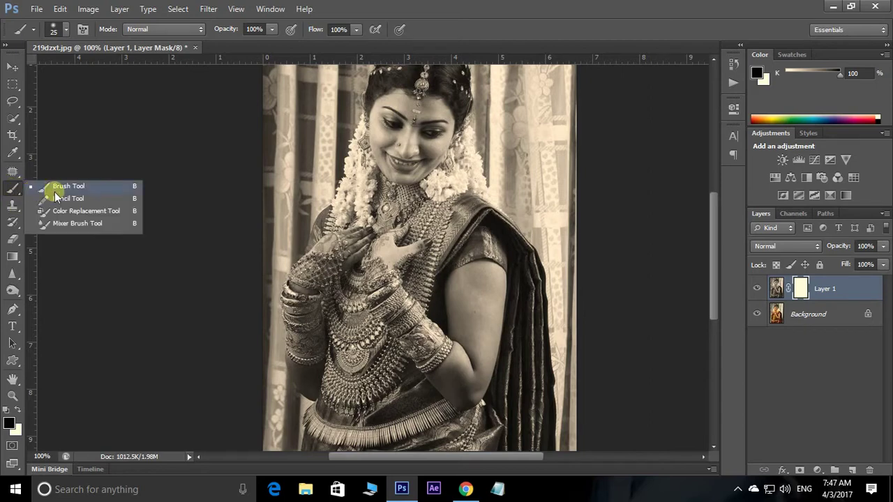
click(53, 187)
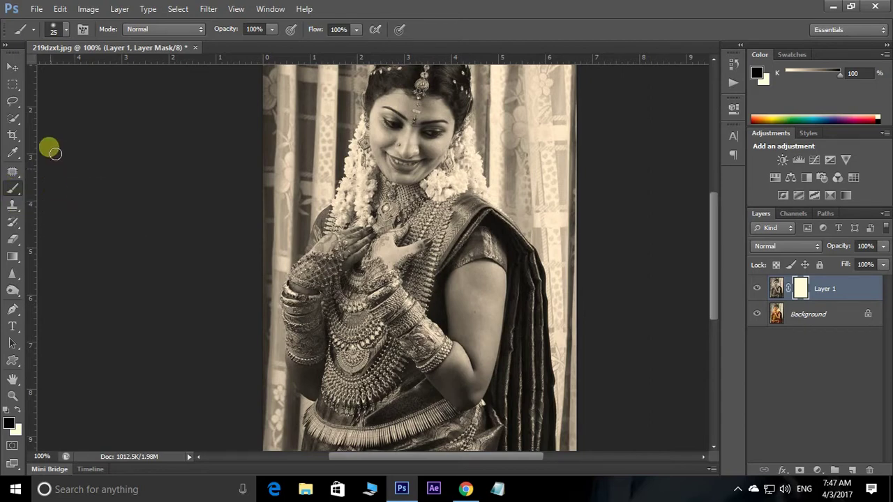
click(66, 33)
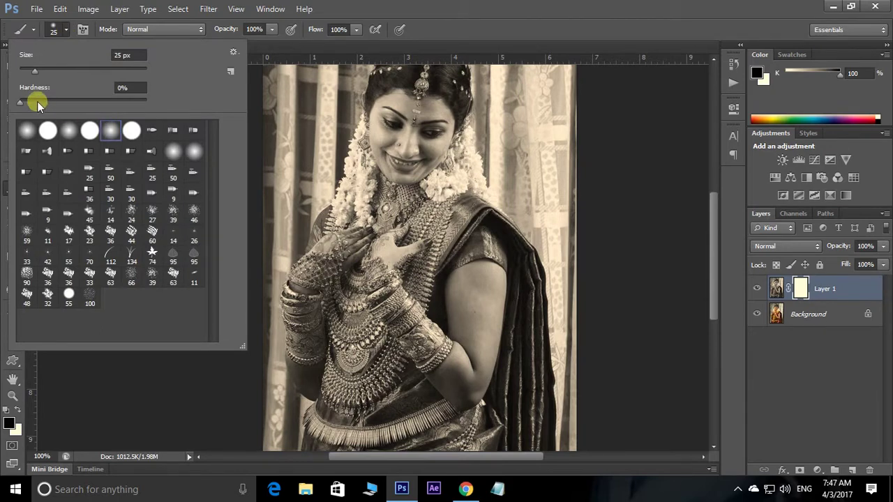
double_click(110, 131)
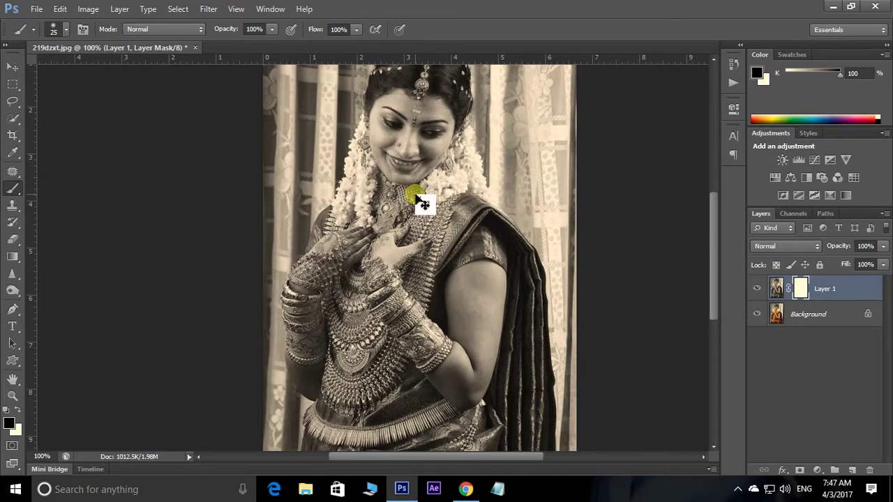
- Paint Layer 1's mask along the long chest chain, shrinking the brush for detail
alt+scroll(419, 198, up, 1)
alt+scroll(418, 199, up, 1)
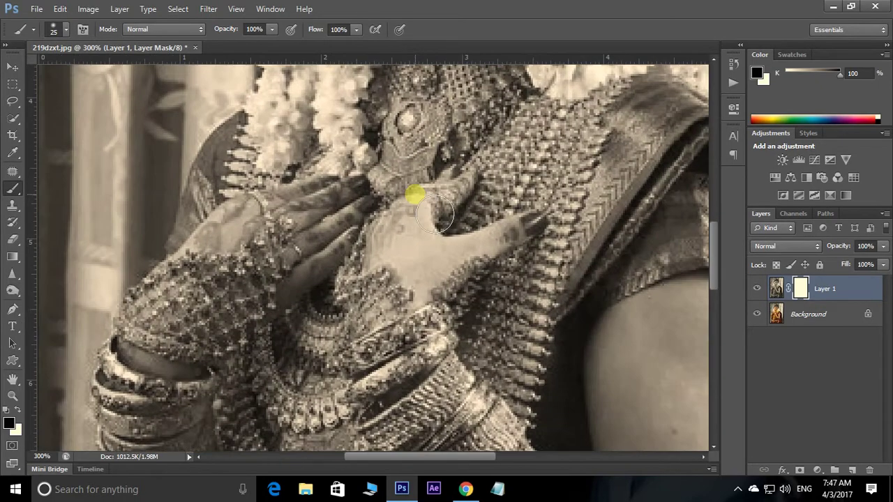
drag(552, 235, 485, 262)
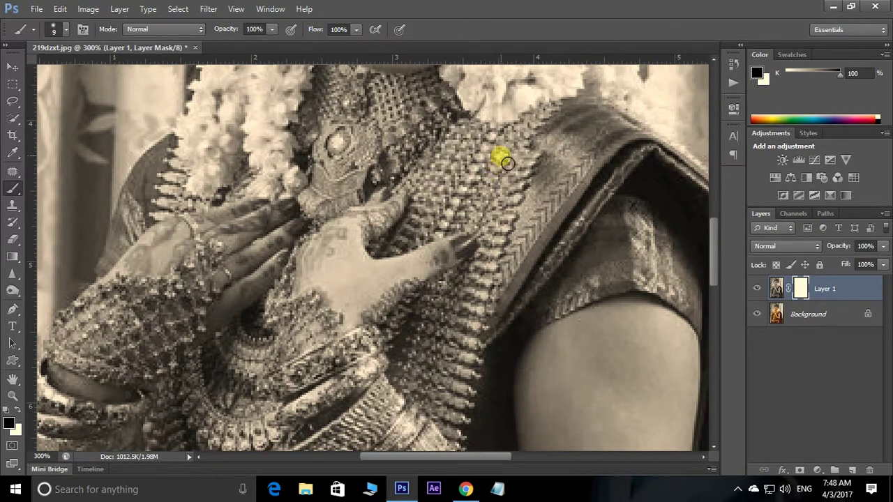
mouse_move(507, 163)
mouse_down()
mouse_move(498, 175)
mouse_move(502, 207)
mouse_up()
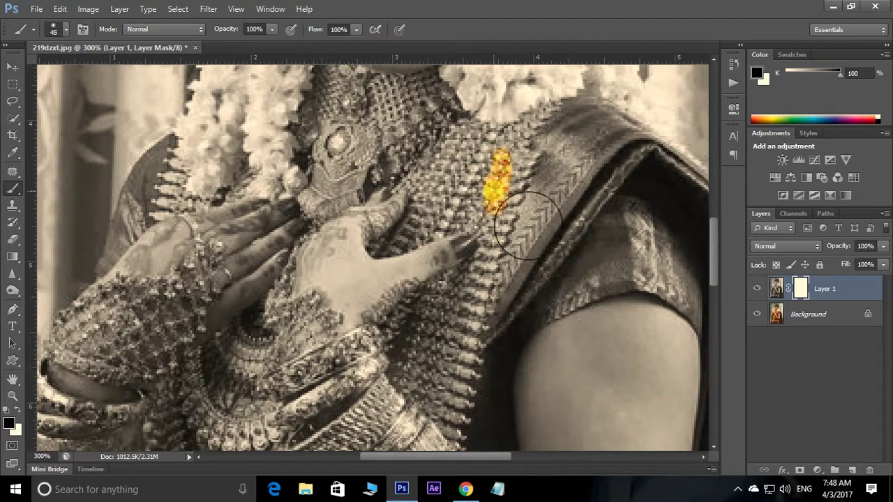
key(bracketleft)
key(bracketleft)
key(bracketleft)
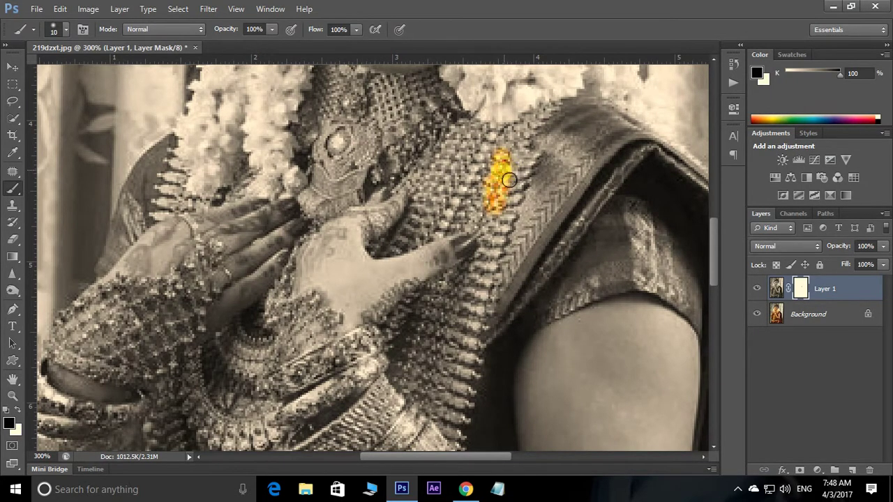
drag(515, 192, 525, 171)
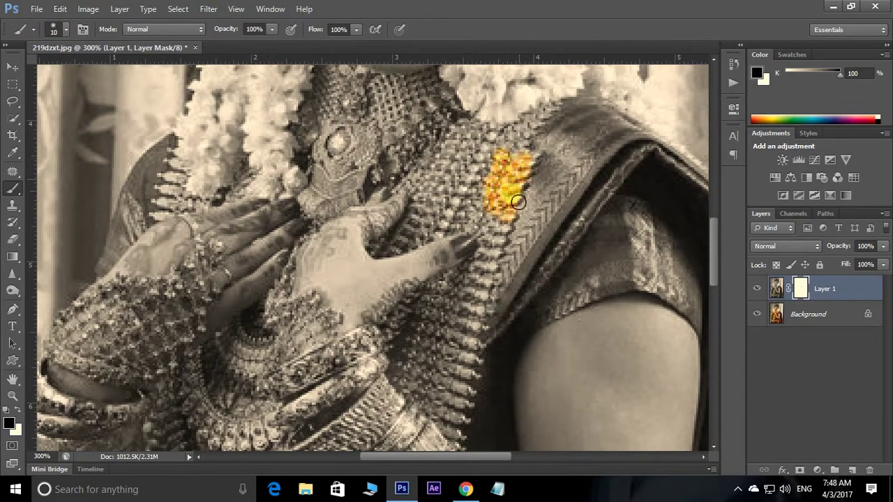
mouse_move(518, 201)
mouse_down()
mouse_move(523, 122)
mouse_move(499, 142)
mouse_up()
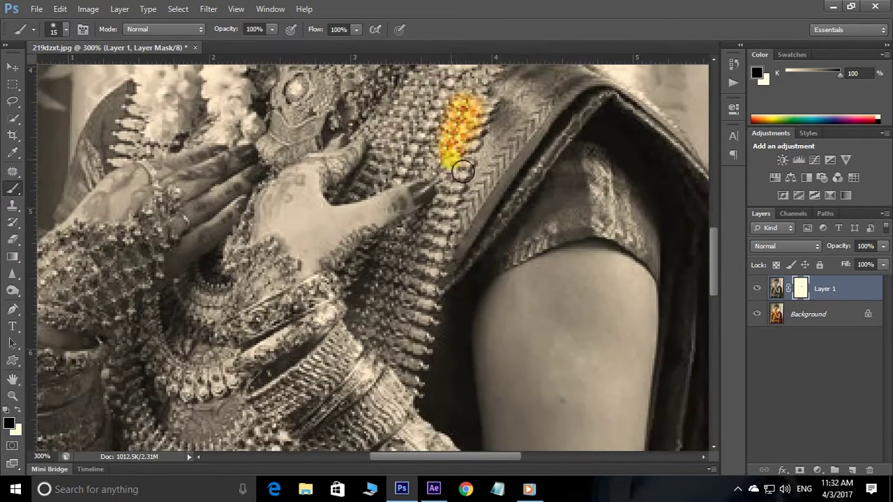
mouse_move(458, 168)
mouse_down()
mouse_move(392, 284)
mouse_move(423, 381)
mouse_up()
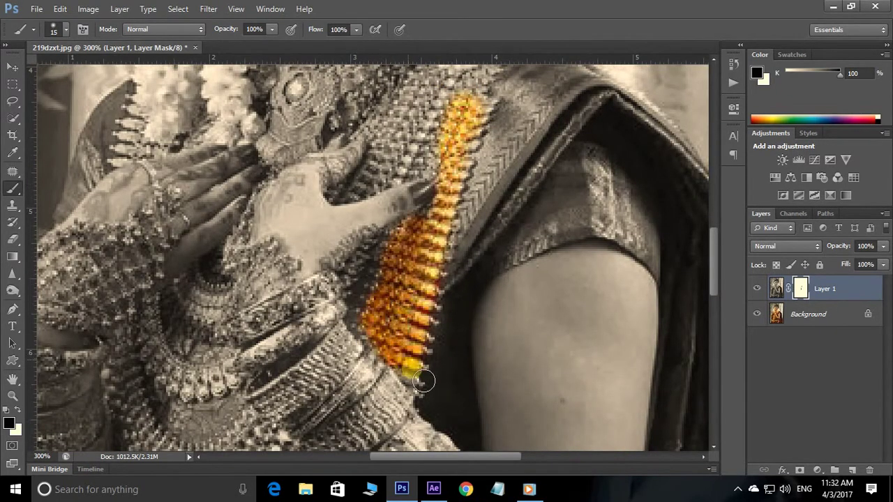
- Extend the chain colour and restore gold on the nearby bangles
mouse_move(422, 244)
mouse_down()
mouse_move(433, 209)
mouse_move(469, 198)
mouse_move(494, 143)
mouse_move(467, 227)
mouse_up()
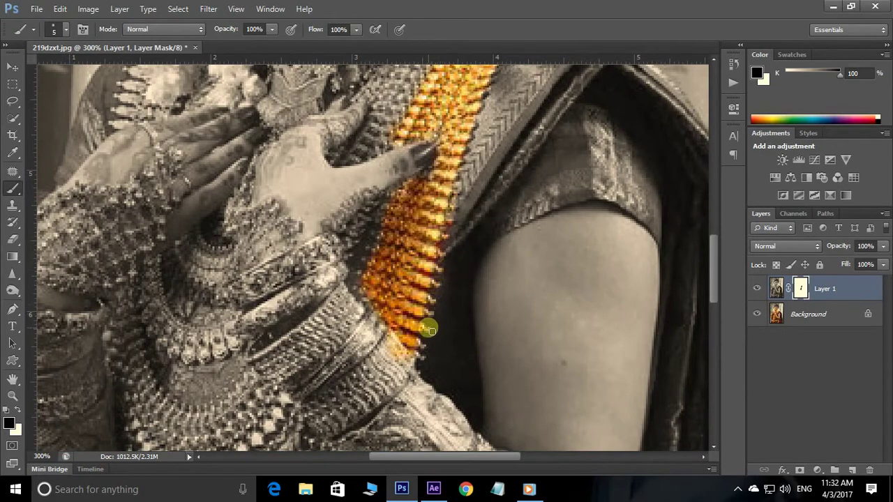
mouse_move(387, 307)
mouse_down()
mouse_move(335, 285)
mouse_move(409, 353)
mouse_up()
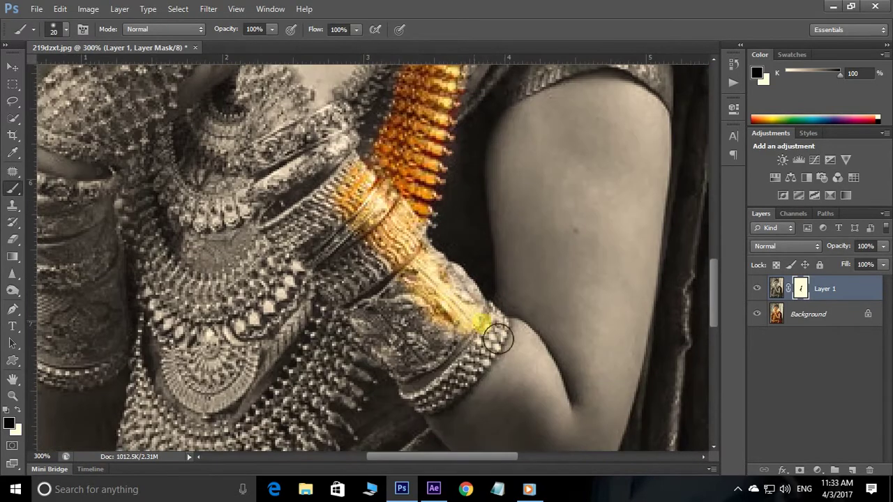
mouse_move(485, 318)
mouse_down()
mouse_move(403, 364)
mouse_move(413, 326)
mouse_move(325, 200)
mouse_move(314, 255)
mouse_move(433, 306)
mouse_move(451, 353)
mouse_up()
- Paint the lower necklace back to gold, including its lower-right part
scroll(397, 321, down, 2)
mouse_move(342, 289)
mouse_down()
mouse_move(150, 321)
mouse_move(182, 405)
mouse_up()
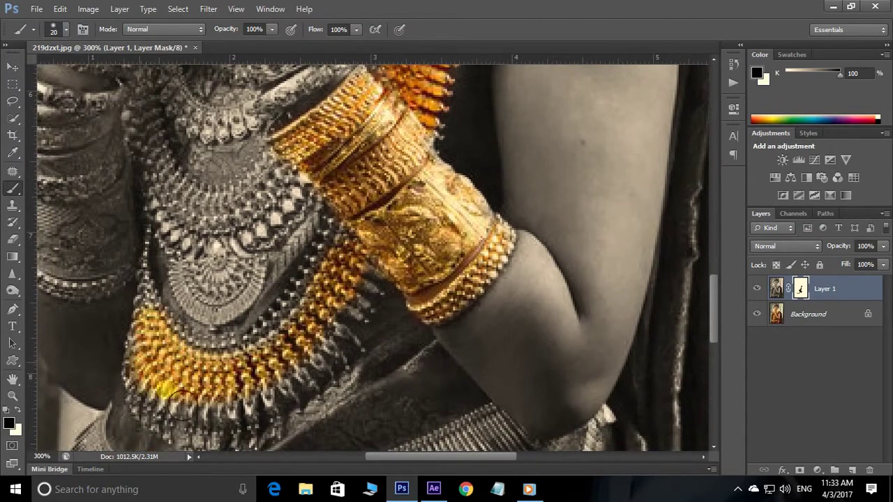
scroll(297, 381, down, 1)
mouse_move(292, 381)
mouse_down()
mouse_move(319, 374)
mouse_move(411, 275)
mouse_move(239, 339)
mouse_up()
scroll(409, 275, up, 1)
scroll(239, 339, up, 1)
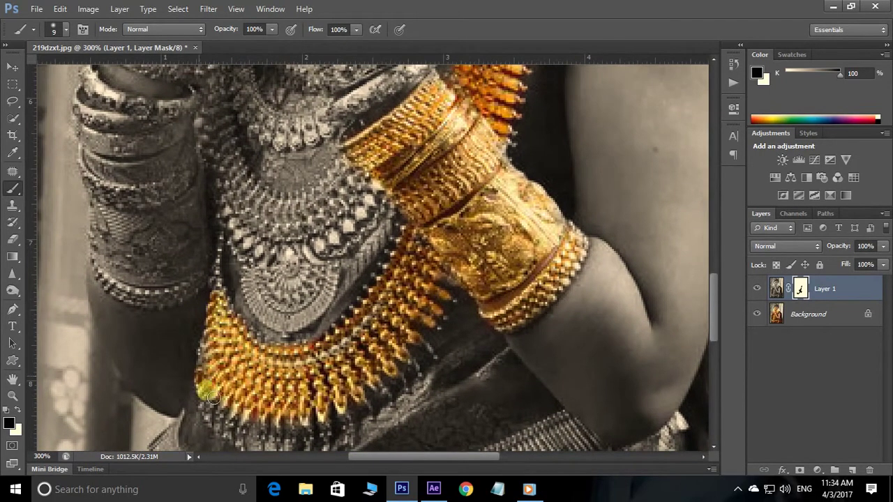
scroll(213, 322, down, 1)
scroll(222, 296, up, 1)
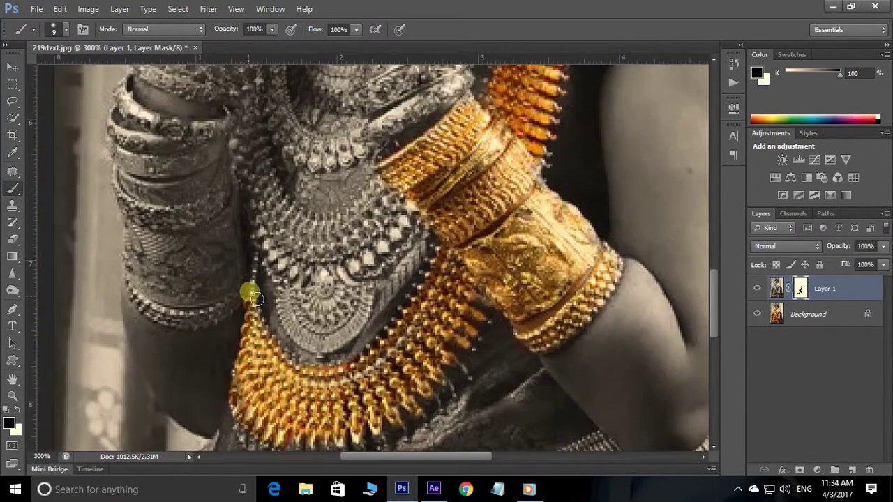
- Restore gold to the left-arm bangle stack, resizing the brush with [ and ]
mouse_move(249, 288)
mouse_down()
mouse_move(219, 249)
mouse_move(239, 318)
mouse_move(229, 216)
mouse_move(189, 200)
mouse_move(233, 213)
mouse_move(231, 167)
mouse_up()
key(bracketright)
key(bracketright)
key(bracketright)
key(bracketleft)
key(bracketleft)
scroll(232, 168, up, 2)
scroll(231, 168, left, 1)
key(bracketleft)
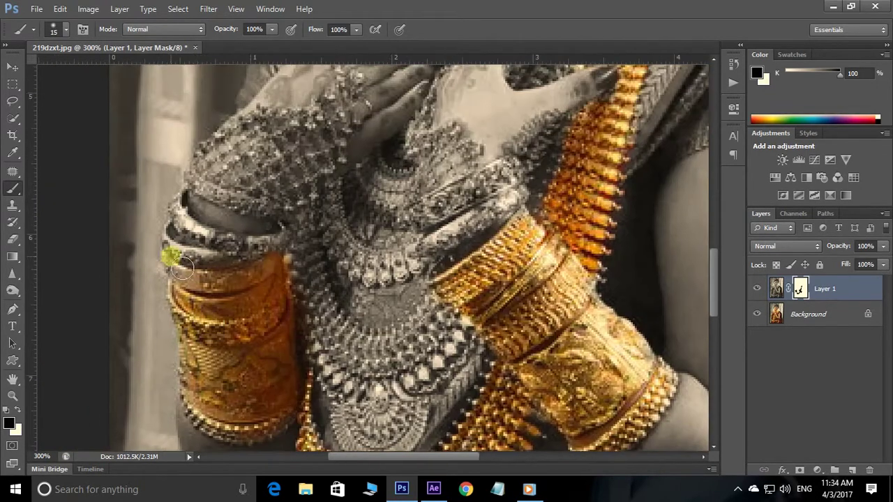
mouse_move(170, 253)
mouse_down()
mouse_move(200, 265)
mouse_move(209, 234)
mouse_move(173, 253)
mouse_up()
scroll(173, 253, down, 3)
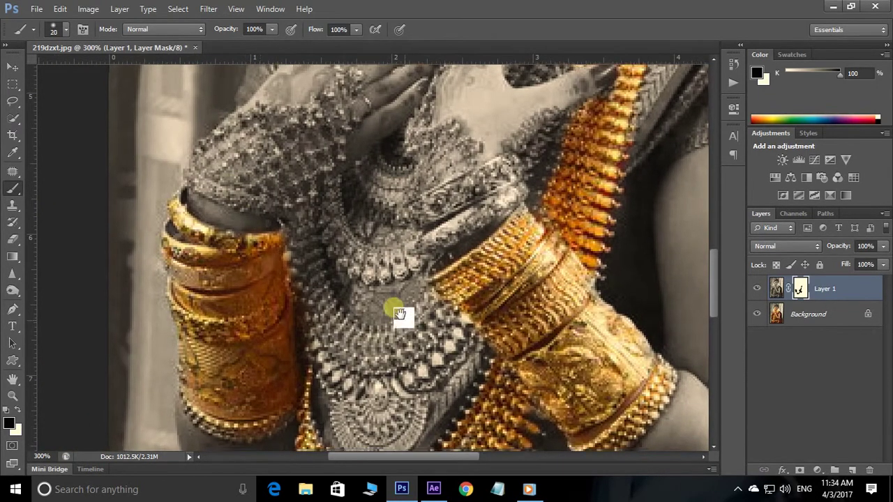
key(bracketright)
- Turn the necklace around the pendant gold, adjusting brush size for detail
mouse_move(342, 307)
mouse_down()
mouse_move(446, 279)
mouse_move(338, 267)
mouse_move(390, 377)
mouse_move(419, 314)
mouse_move(404, 382)
mouse_up()
mouse_move(377, 307)
mouse_down()
mouse_move(318, 240)
mouse_move(393, 293)
mouse_move(479, 200)
mouse_move(438, 245)
mouse_up()
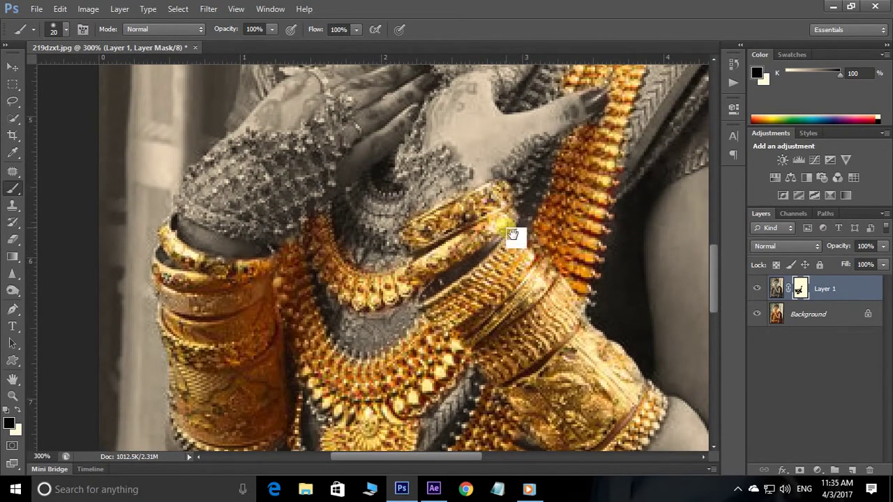
scroll(447, 251, up, 3)
scroll(475, 258, up, 3)
key(bracketleft)
key(bracketleft)
key(bracketleft)
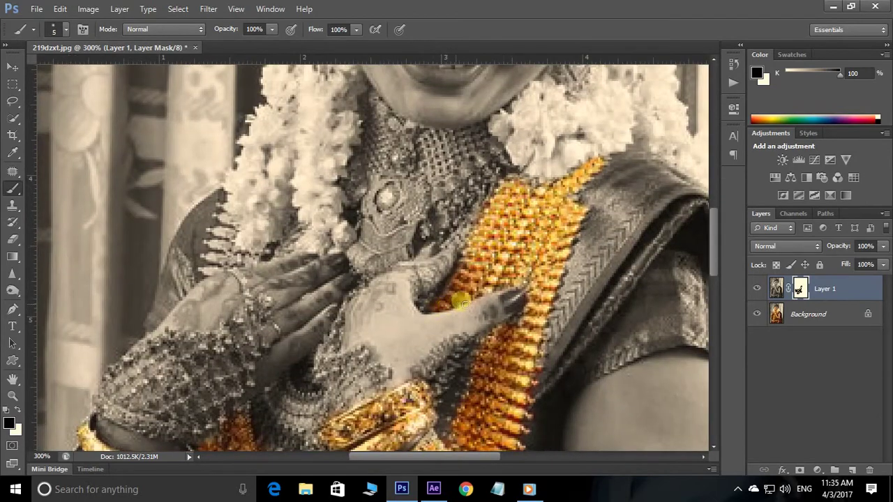
scroll(481, 279, down, 3)
scroll(497, 256, left, 1)
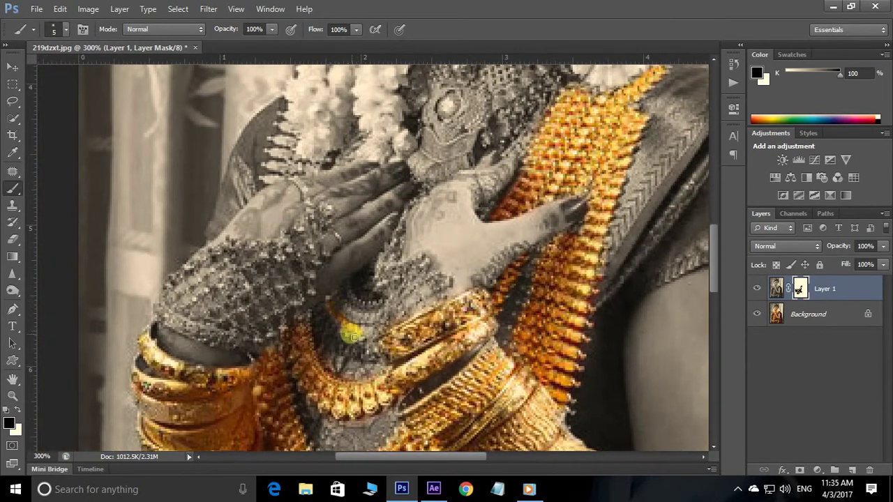
mouse_move(349, 325)
mouse_down()
mouse_move(364, 303)
mouse_move(342, 307)
mouse_move(386, 357)
mouse_up()
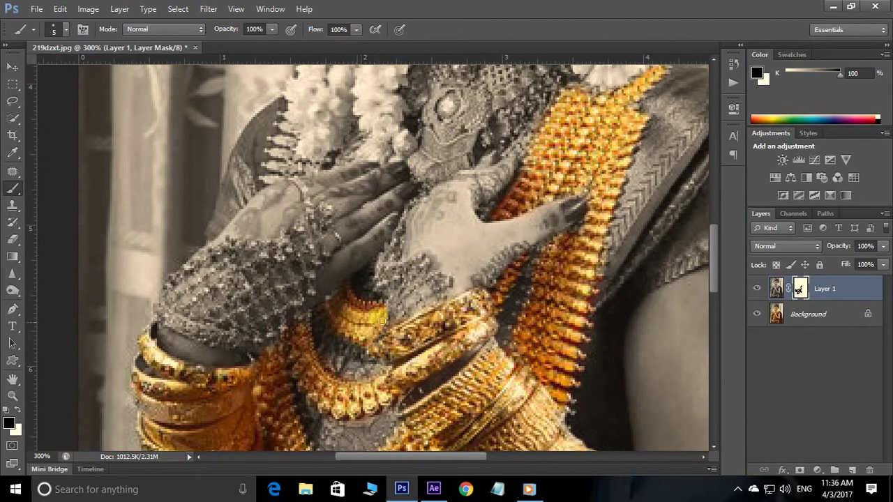
scroll(380, 317, up, 5)
key(bracketright)
key(bracketright)
key(bracketright)
mouse_move(394, 209)
mouse_down()
mouse_move(389, 160)
mouse_move(448, 195)
mouse_move(463, 265)
mouse_move(482, 210)
mouse_move(432, 237)
mouse_move(390, 221)
mouse_move(391, 321)
mouse_up()
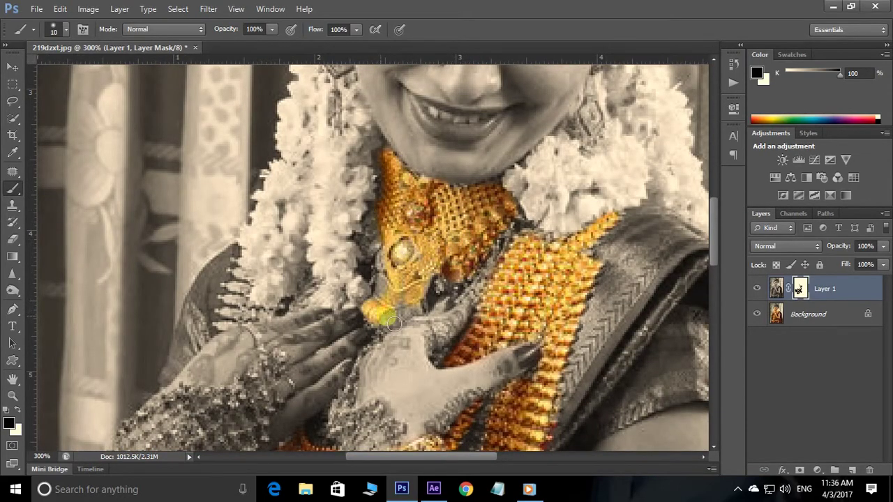
- Touch up remaining jewellery and hide Layer 1 to compare with the full-colour original
scroll(455, 273, down, 1)
key(bracketleft)
key(bracketleft)
key(bracketleft)
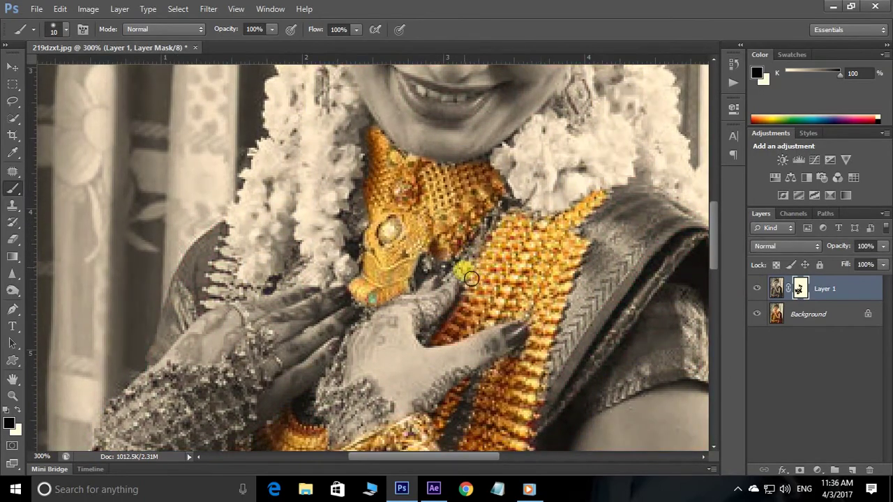
click(757, 289)
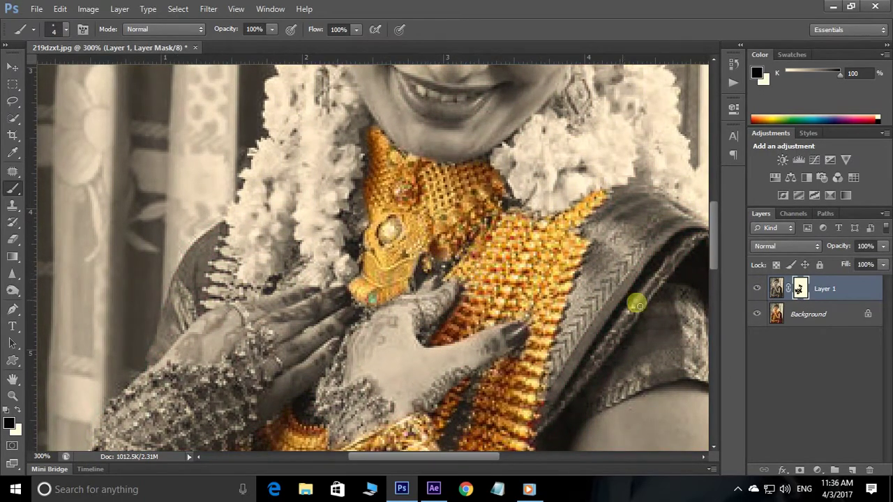
key(bracketright)
key(bracketright)
key(bracketright)
drag(508, 260, 559, 292)
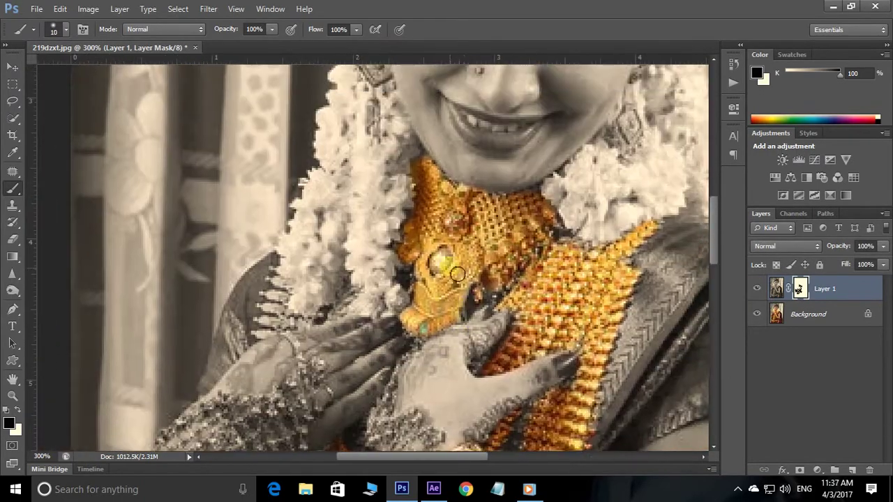
key(ctrl+0)
click(758, 288)
- Show Layer 1 again, paint the hand ring gold, and pan up to the forehead ornament
click(758, 289)
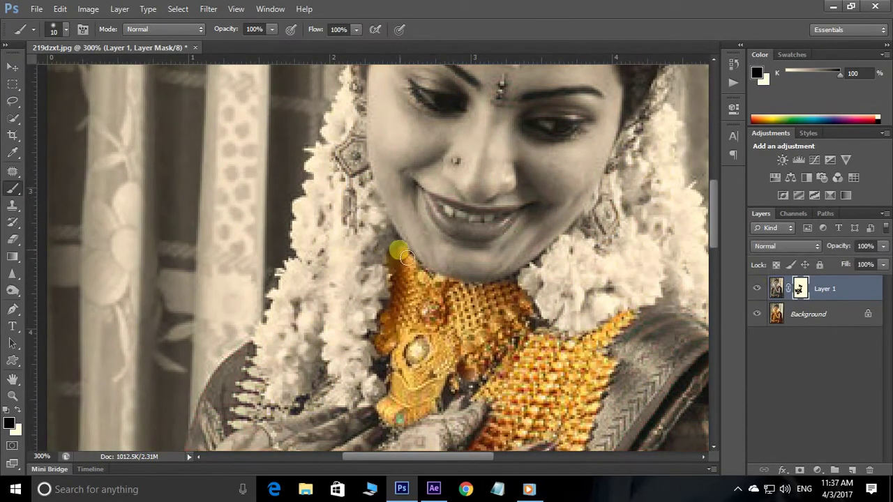
scroll(497, 241, up, 3)
drag(497, 241, 495, 298)
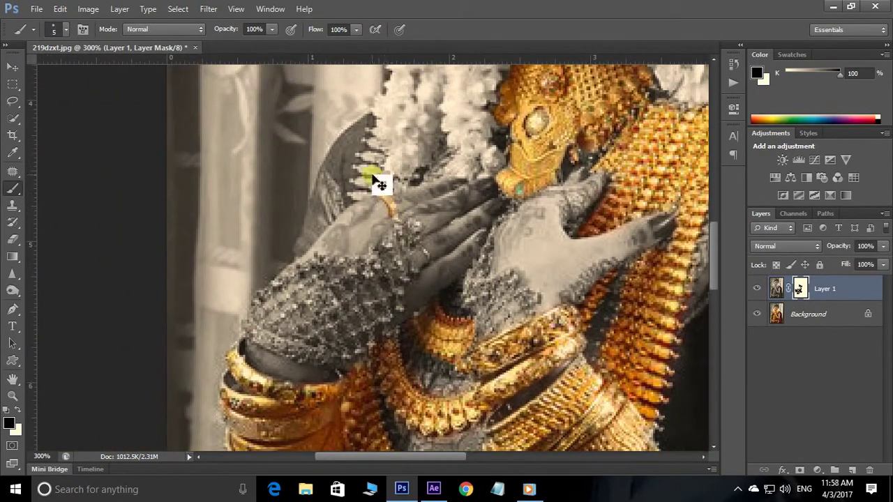
scroll(380, 185, up, 1)
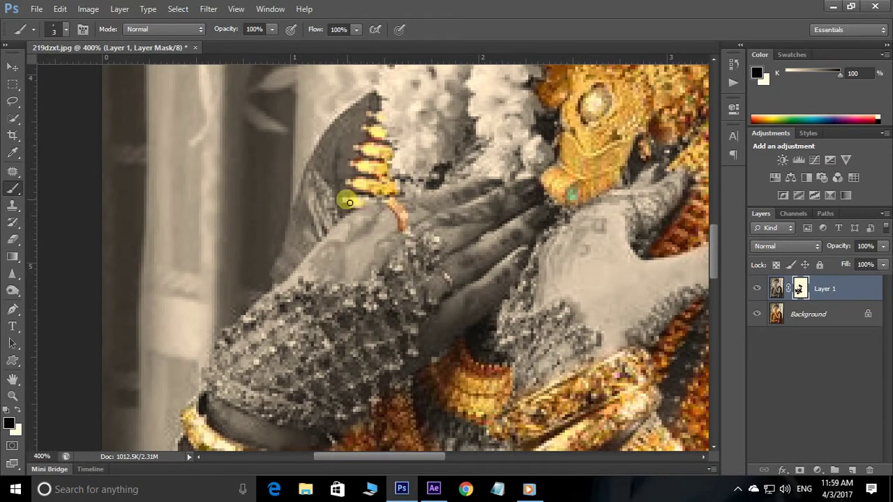
scroll(398, 223, up, 1)
scroll(447, 247, up, 1)
drag(441, 332, 447, 344)
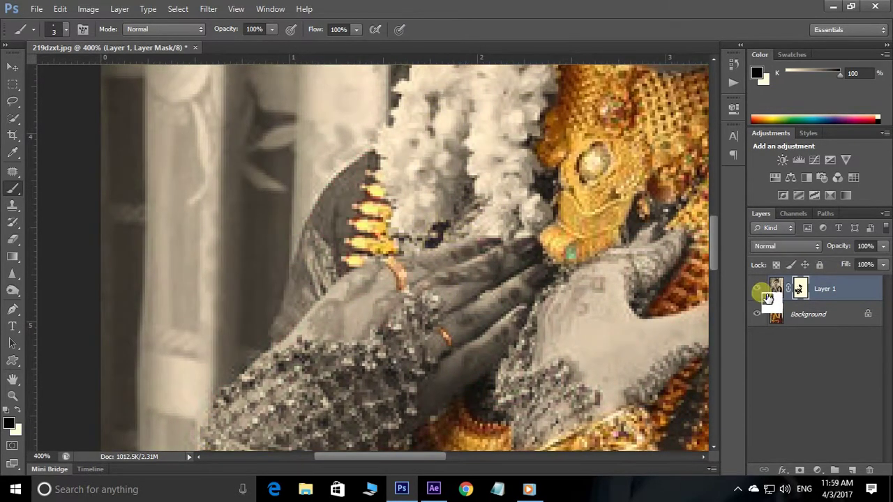
drag(538, 256, 342, 295)
mouse_move(556, 234)
mouse_down()
mouse_move(485, 253)
mouse_move(492, 419)
mouse_up()
mouse_move(433, 159)
mouse_down()
mouse_move(522, 234)
mouse_move(506, 257)
mouse_move(492, 238)
mouse_move(454, 427)
mouse_up()
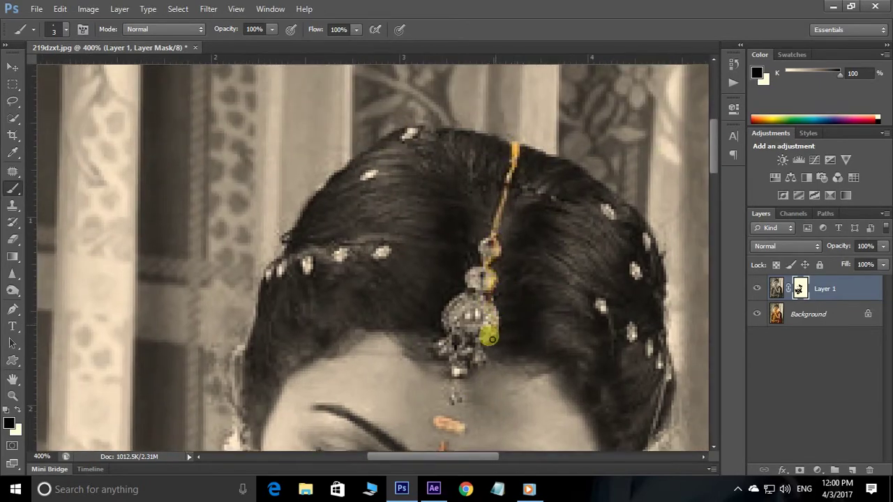
- Paint the forehead tikka and right earring gold, checking against the original
drag(487, 291, 454, 355)
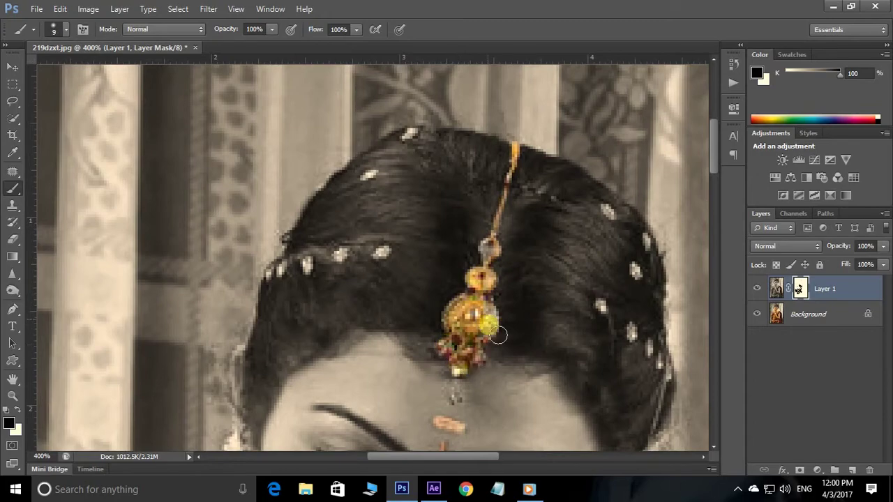
scroll(494, 323, down, 5)
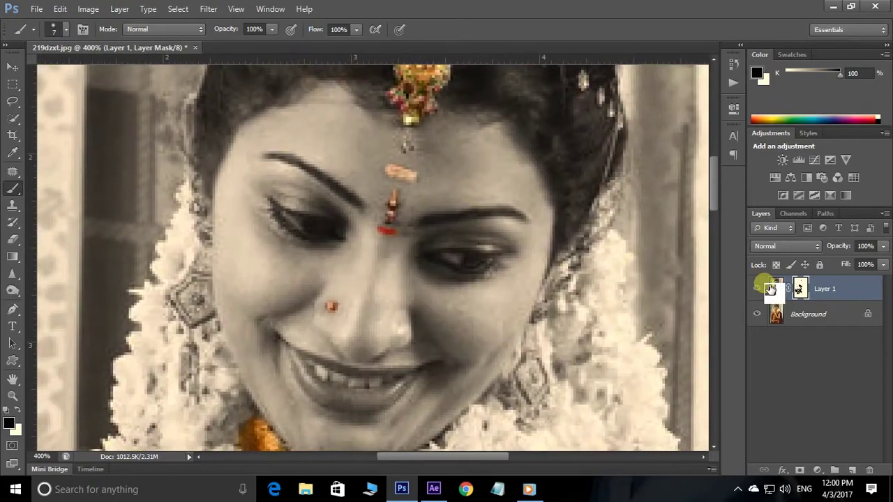
drag(542, 373, 532, 408)
click(757, 288)
click(757, 288)
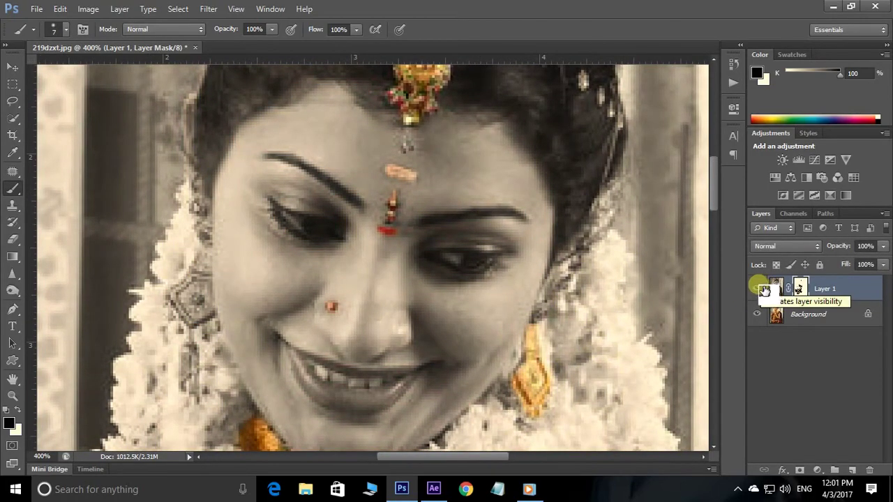
- Restore the left earring to gold and compare again with the full-colour original
scroll(230, 265, left, 2)
mouse_move(227, 248)
mouse_down()
mouse_move(202, 307)
mouse_move(227, 273)
mouse_up()
scroll(230, 265, up, 1)
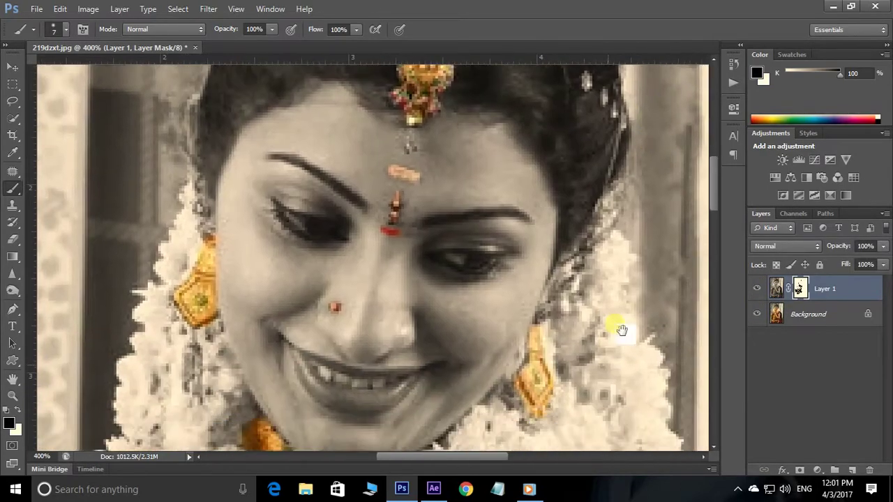
scroll(621, 325, down, 2)
click(757, 289)
click(757, 288)
scroll(621, 210, up, 1)
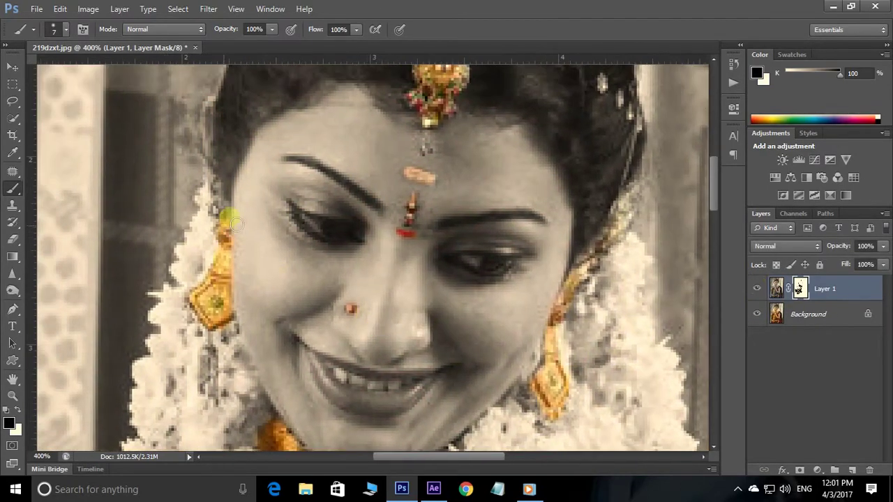
drag(439, 433, 534, 327)
- Recheck against the original and zoom in on the waist belt fringe
key(ctrl+1)
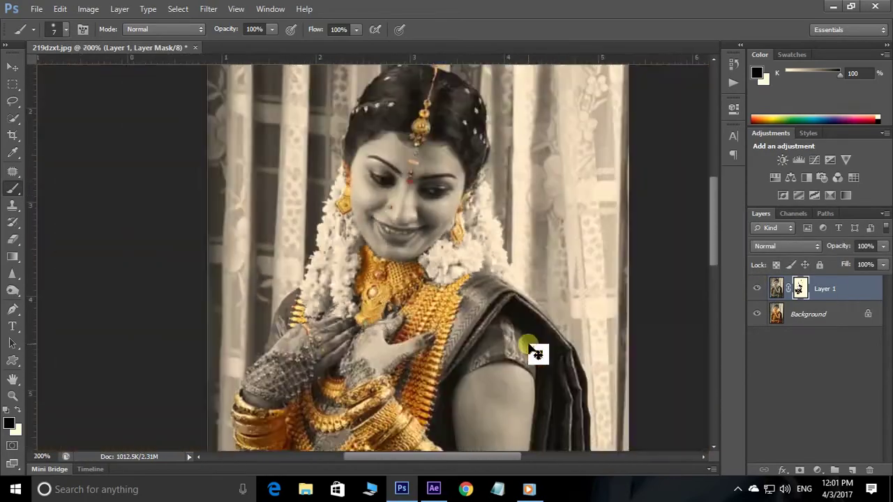
click(757, 288)
click(757, 289)
key(ctrl+plus)
key(ctrl+plus)
key(ctrl+plus)
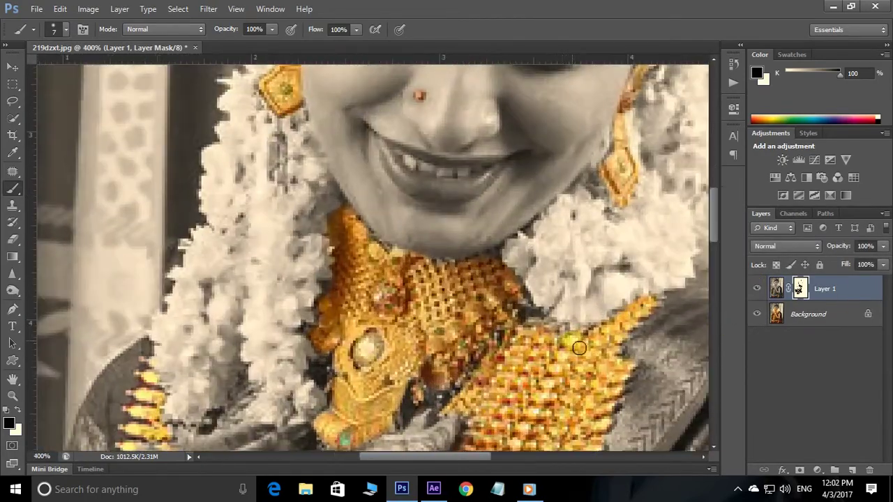
drag(418, 398, 499, 301)
key(ctrl+minus)
key(ctrl+minus)
key(ctrl+plus)
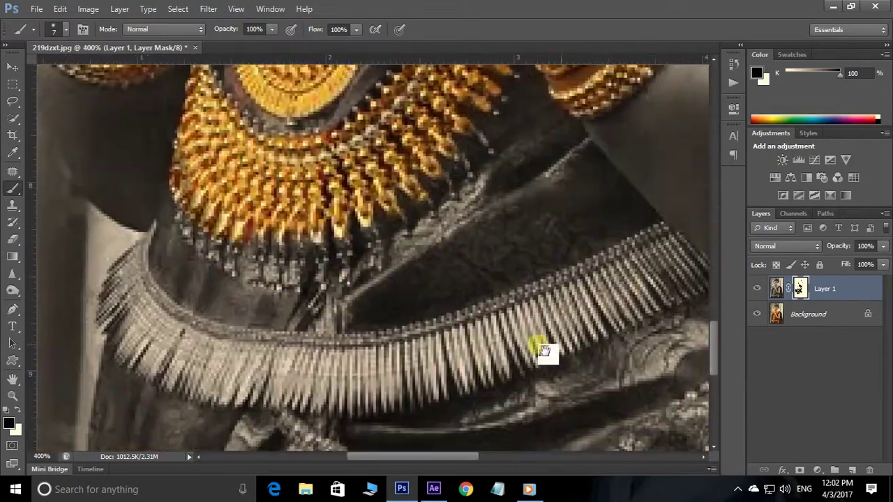
- Enlarge the brush to 10 and paint the belt fringe gold along its length
key(bracketright)
mouse_move(648, 239)
mouse_down()
mouse_move(384, 359)
mouse_move(213, 281)
mouse_move(179, 319)
mouse_move(223, 356)
mouse_move(286, 377)
mouse_move(354, 374)
mouse_move(454, 388)
mouse_move(505, 343)
mouse_move(560, 355)
mouse_move(614, 300)
mouse_move(389, 321)
mouse_up()
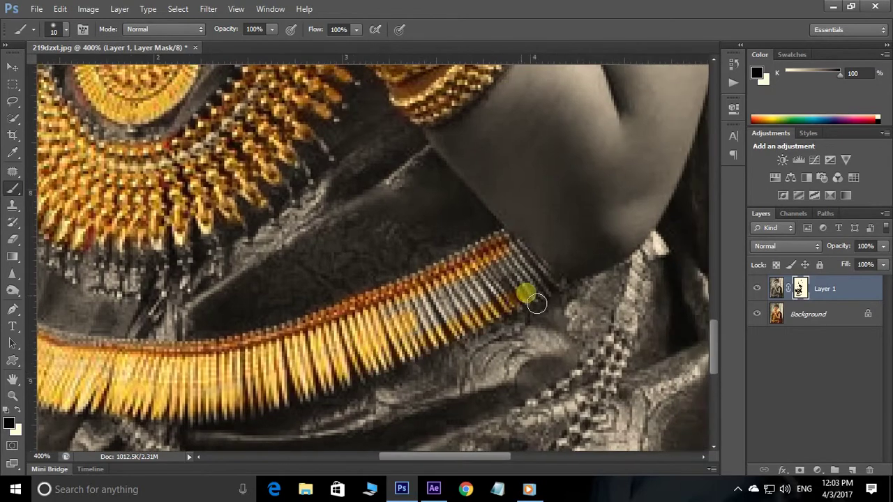
mouse_move(526, 293)
mouse_down()
mouse_move(447, 307)
mouse_move(504, 256)
mouse_up()
scroll(129, 384, down, 2)
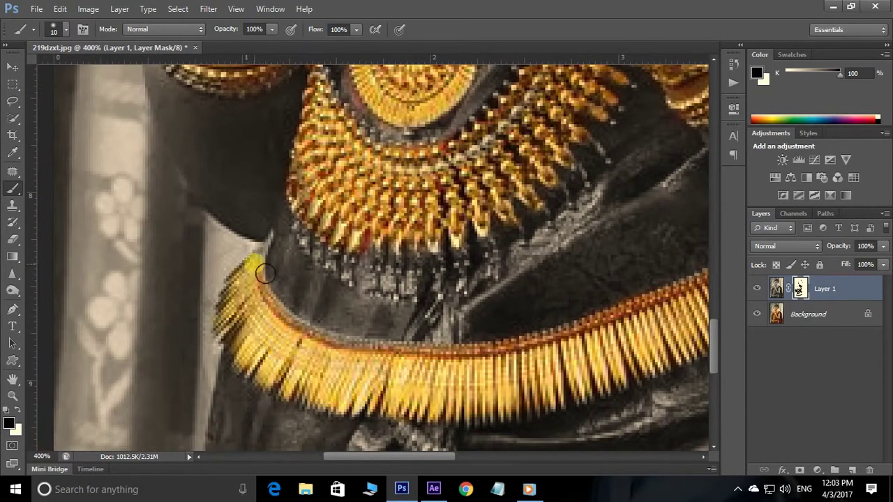
scroll(470, 372, down, 2)
mouse_move(567, 255)
mouse_down()
mouse_move(521, 330)
mouse_move(452, 367)
mouse_up()
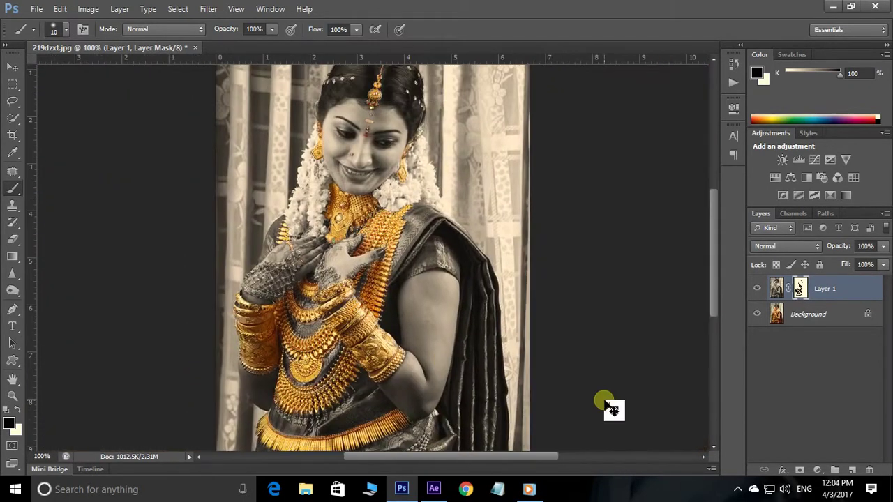
key(ctrl+plus)
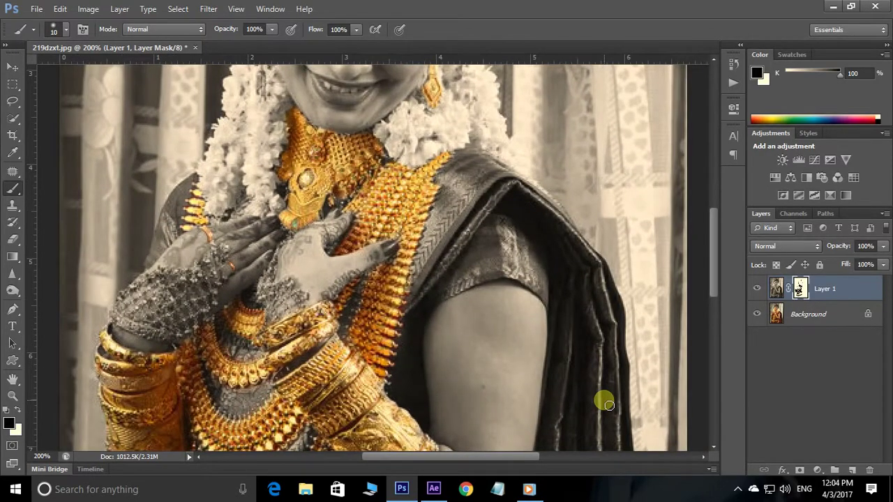
drag(397, 248, 492, 290)
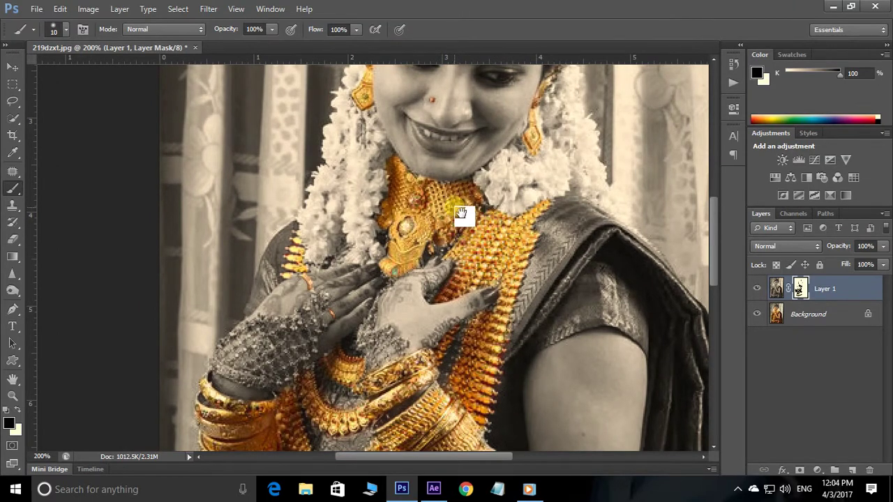
drag(454, 193, 460, 233)
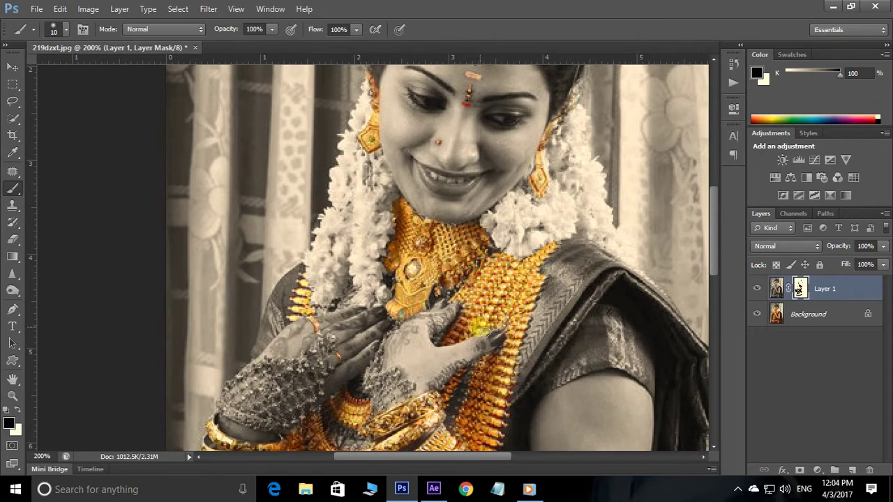
mouse_move(777, 314)
mouse_down()
mouse_move(781, 319)
mouse_move(603, 309)
mouse_up()
key(ctrl+minus)
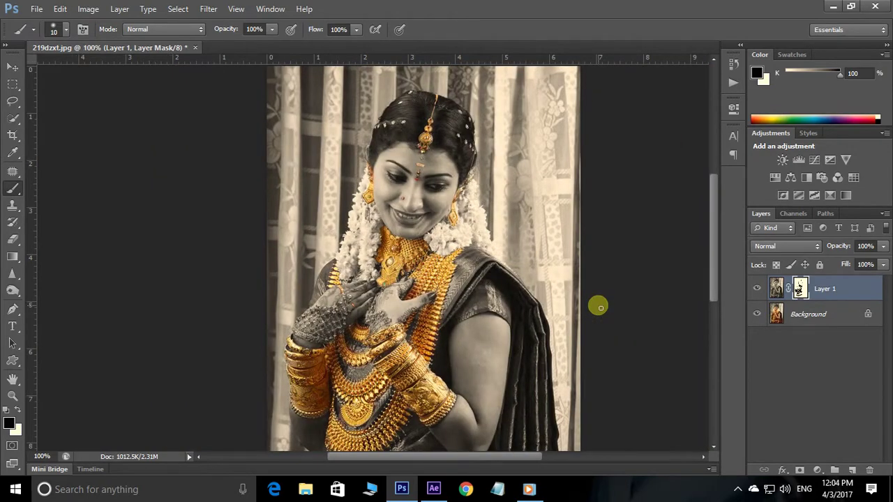
scroll(575, 314, down, 2)
mouse_move(780, 289)
mouse_down()
mouse_move(788, 300)
mouse_move(763, 293)
mouse_up()
click(761, 293)
click(759, 291)
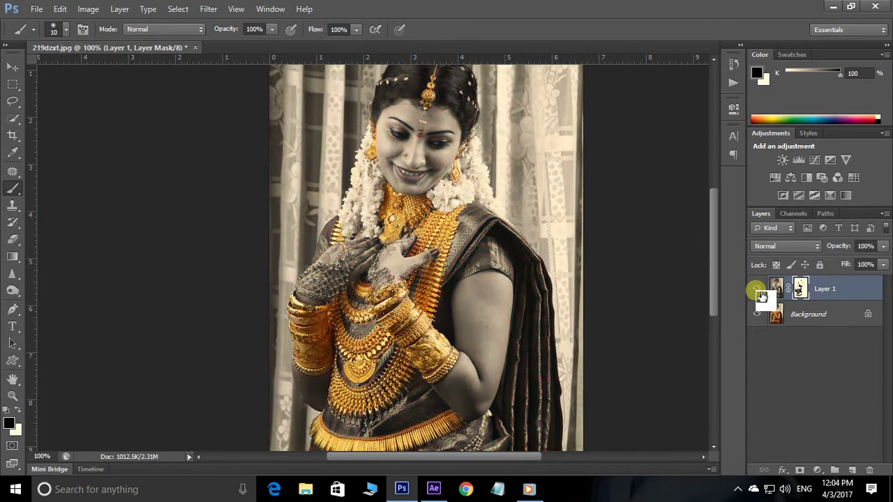
click(759, 291)
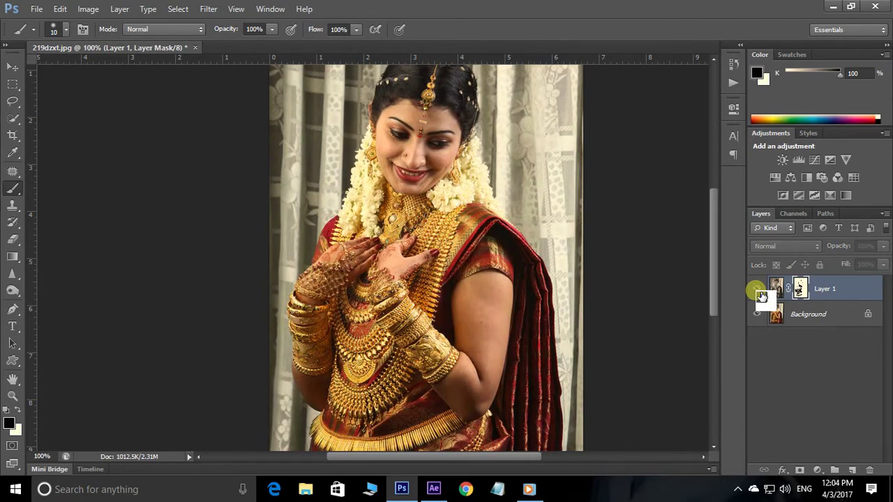
click(759, 292)
key(ctrl+minus)
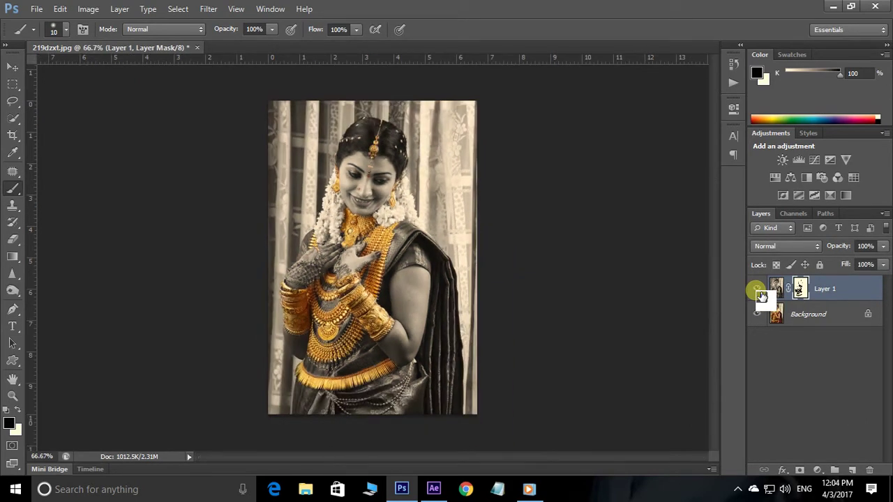
click(759, 291)
click(759, 292)
key(ctrl+plus)
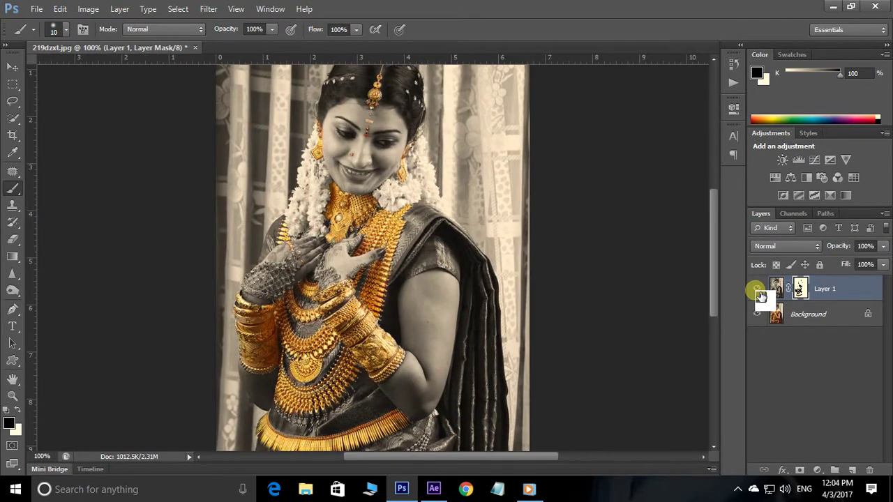